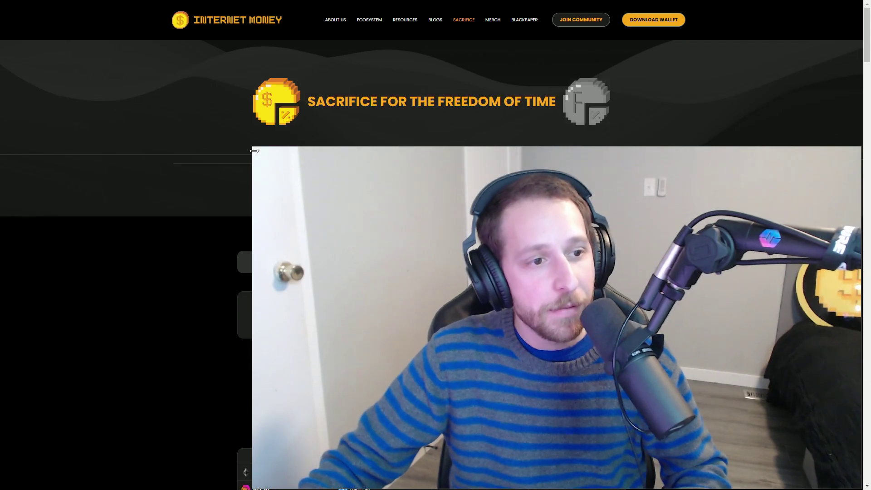
- Scroll past the WD diagram and Points section to the Pool A/B calculators
drag(253, 147, 631, 360)
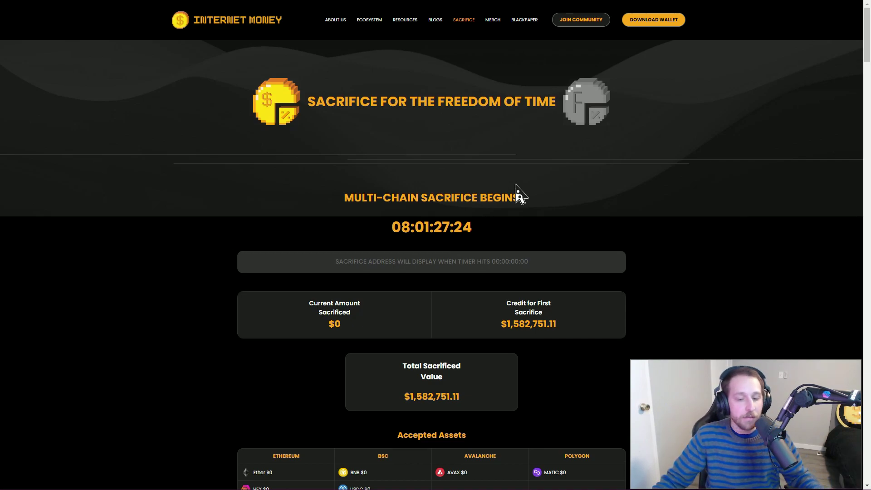
scroll(517, 192, down, 5)
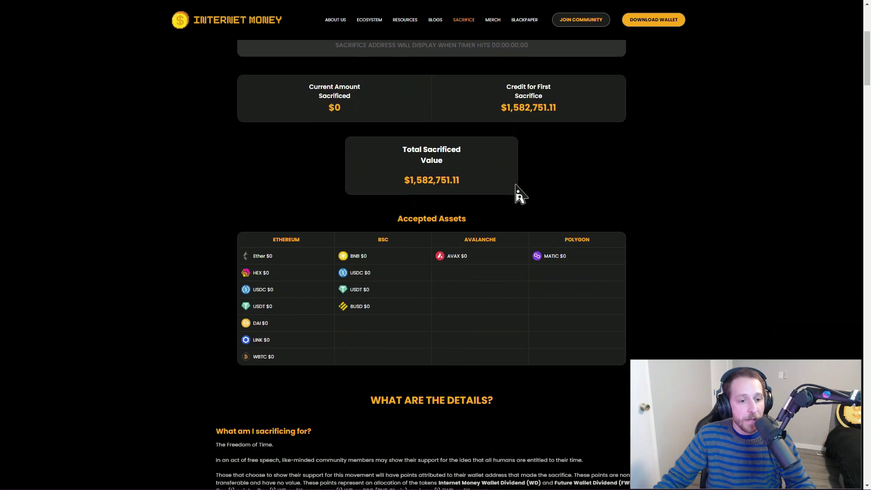
scroll(518, 192, down, 5)
scroll(517, 193, down, 5)
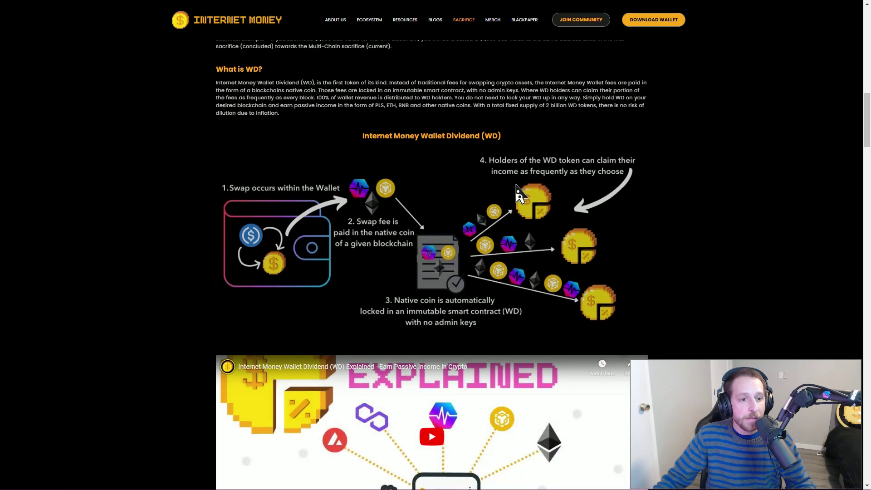
scroll(518, 192, down, 5)
scroll(524, 193, down, 5)
scroll(504, 258, down, 4)
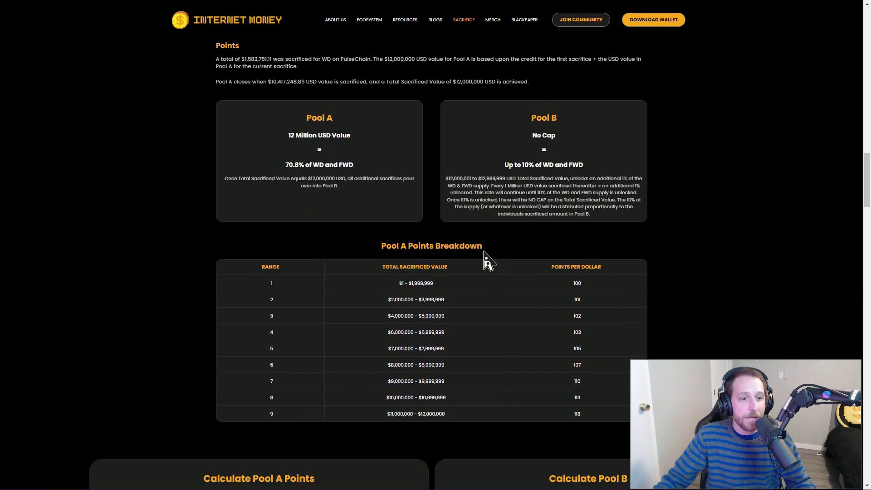
scroll(422, 204, down, 3)
scroll(477, 252, down, 4)
scroll(498, 259, down, 4)
scroll(499, 259, down, 1)
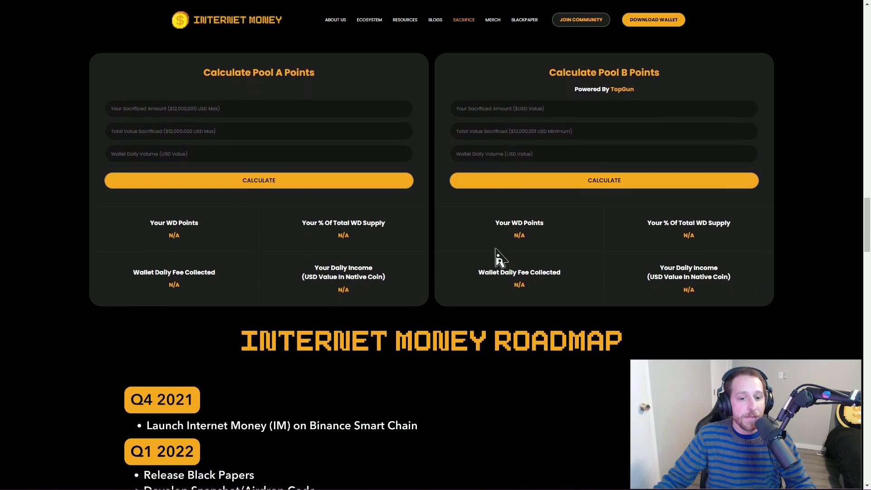
scroll(499, 259, up, 1)
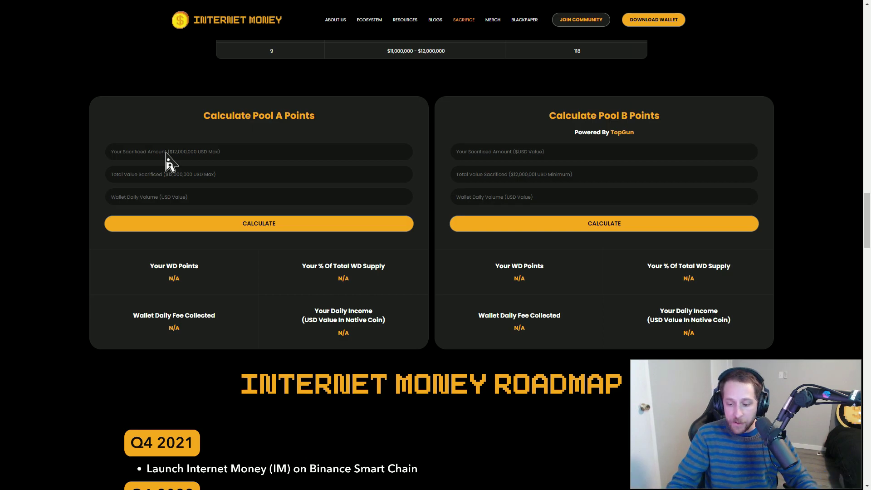
text(100000)
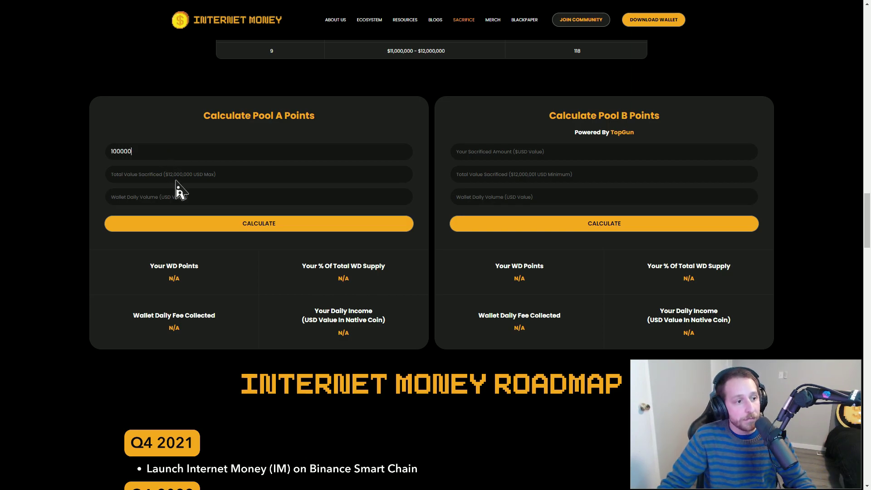
- Enter 100000 as Pool A's sacrificed amount, leaving results at N/A
click(178, 179)
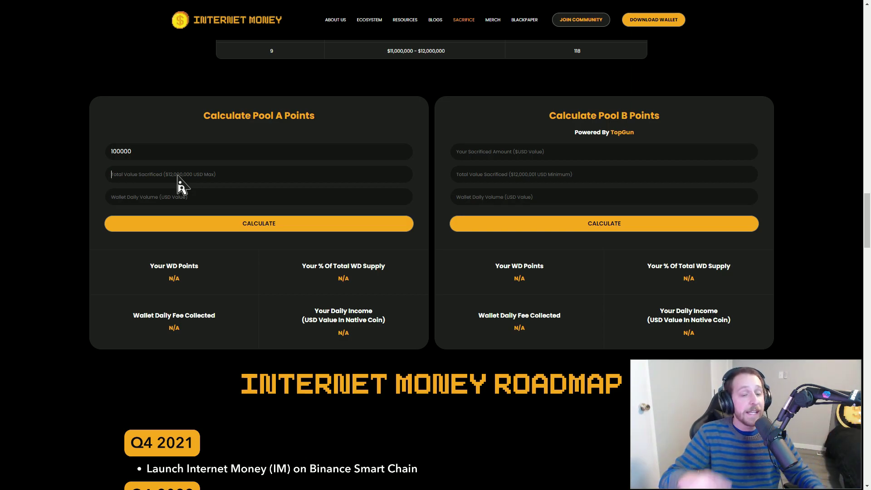
click(180, 176)
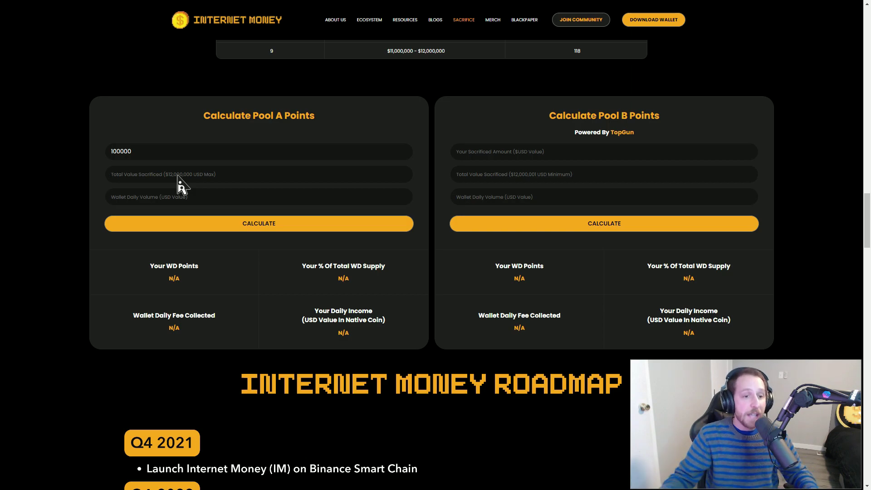
scroll(251, 189, up, 8)
scroll(361, 225, up, 8)
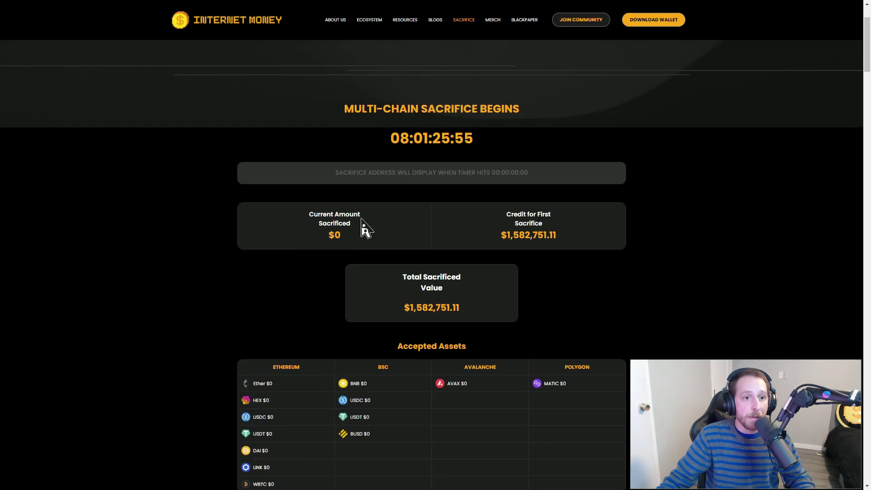
scroll(361, 224, up, 8)
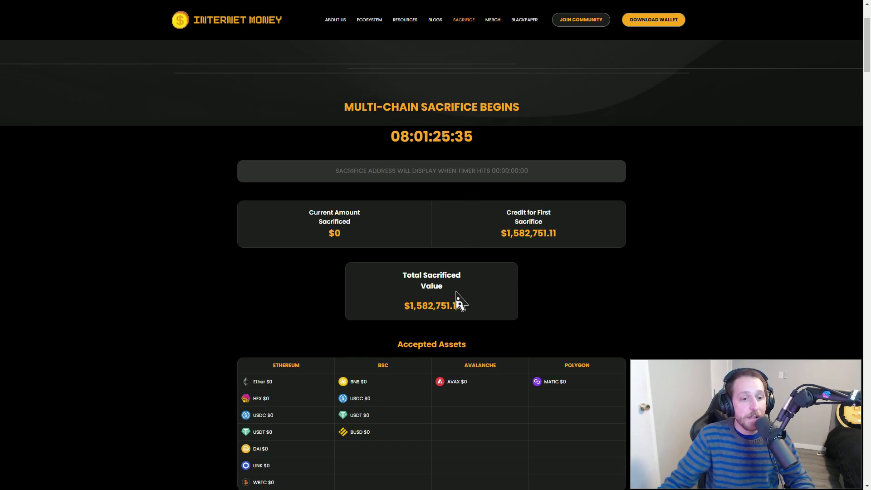
scroll(476, 293, down, 5)
scroll(491, 293, down, 8)
scroll(492, 294, down, 10)
scroll(491, 294, down, 3)
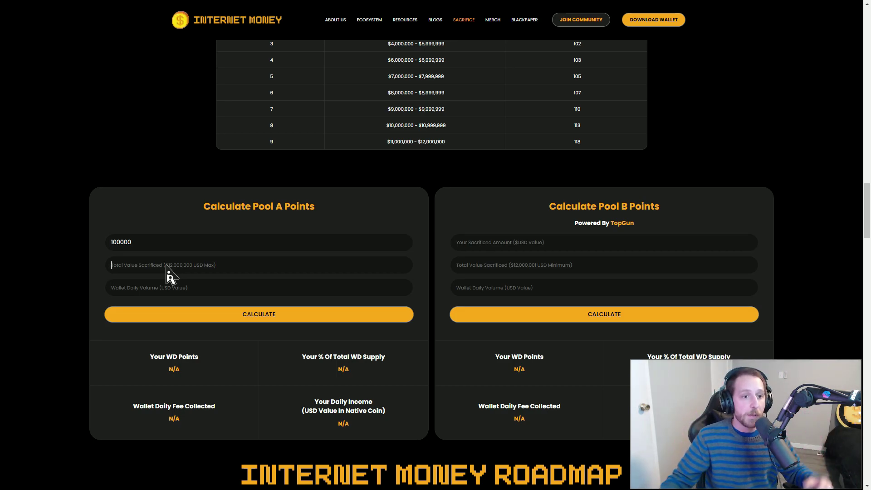
text(1)
scroll(170, 274, up, 1)
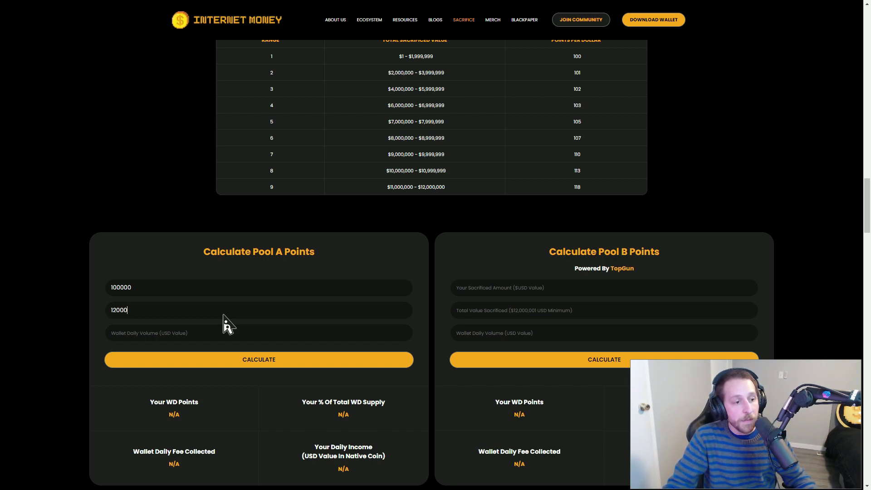
text(000)
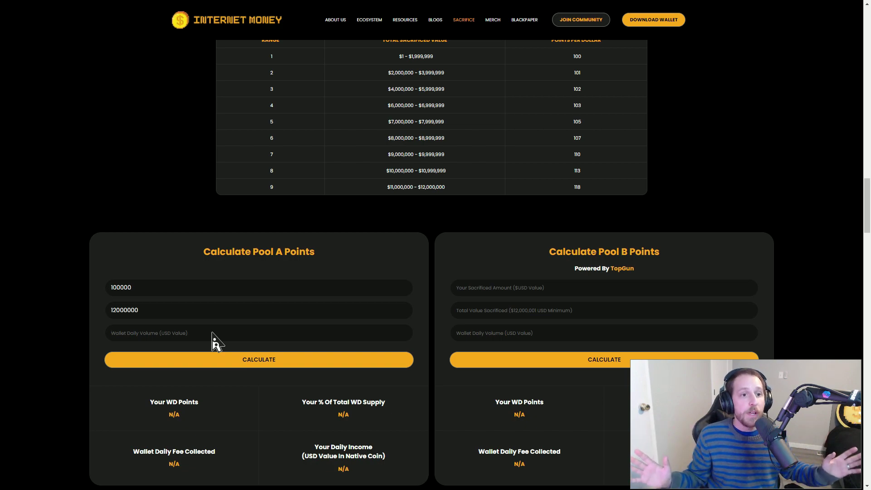
text(10000000)
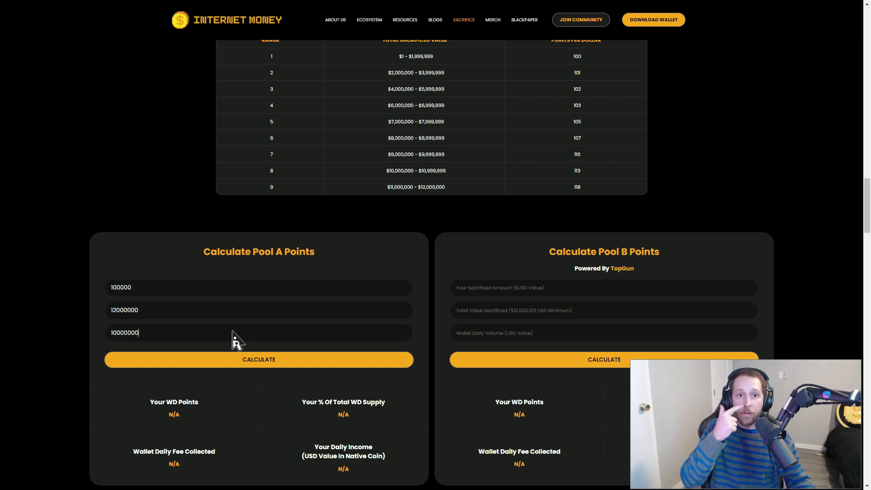
click(263, 359)
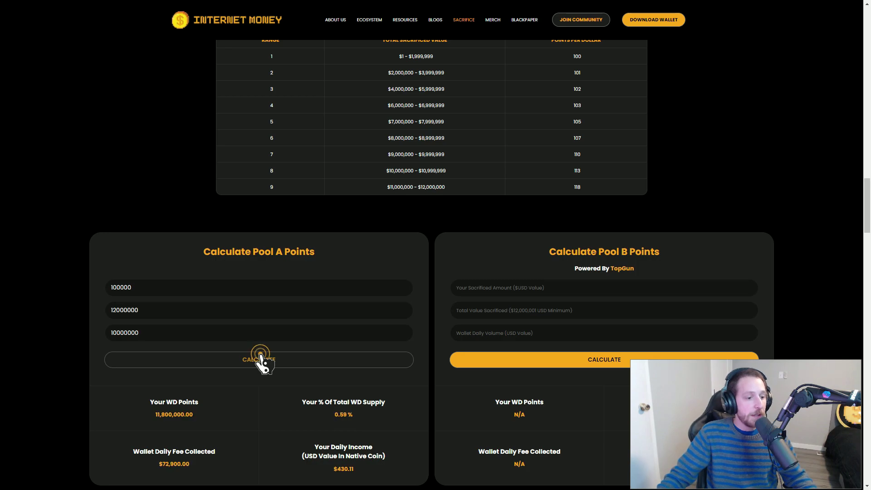
scroll(261, 359, down, 1)
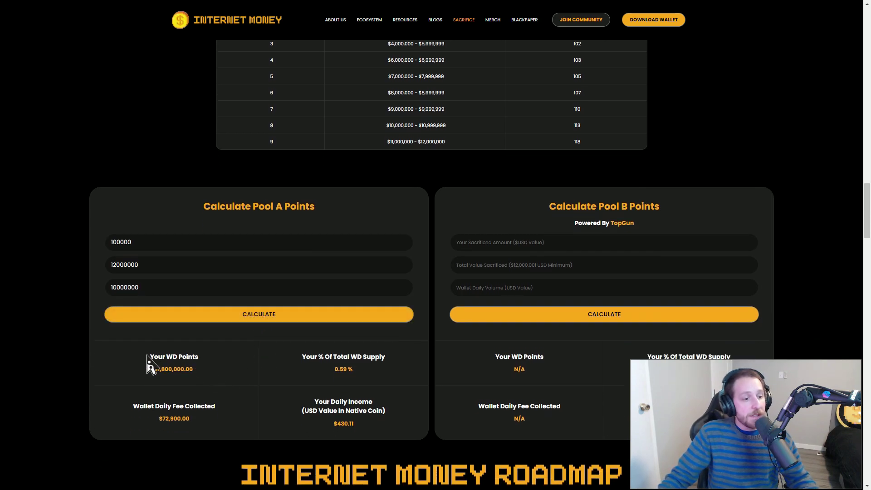
drag(148, 356, 194, 371)
click(212, 373)
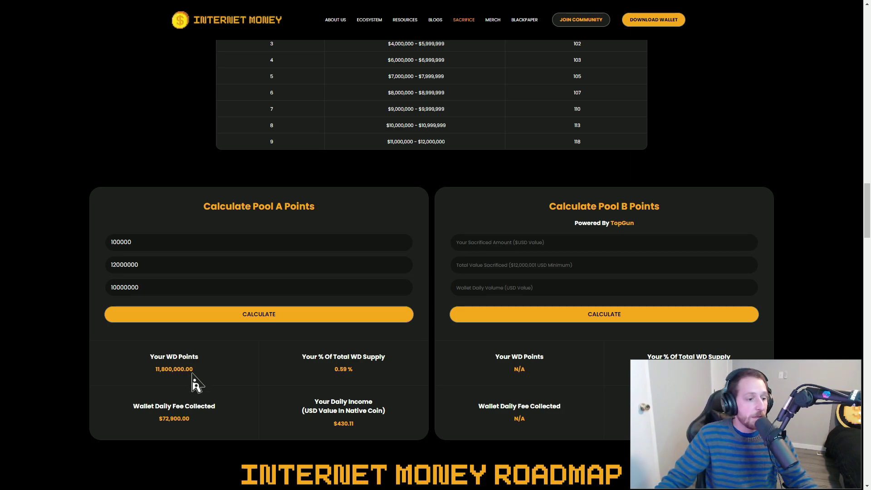
drag(346, 381, 338, 382)
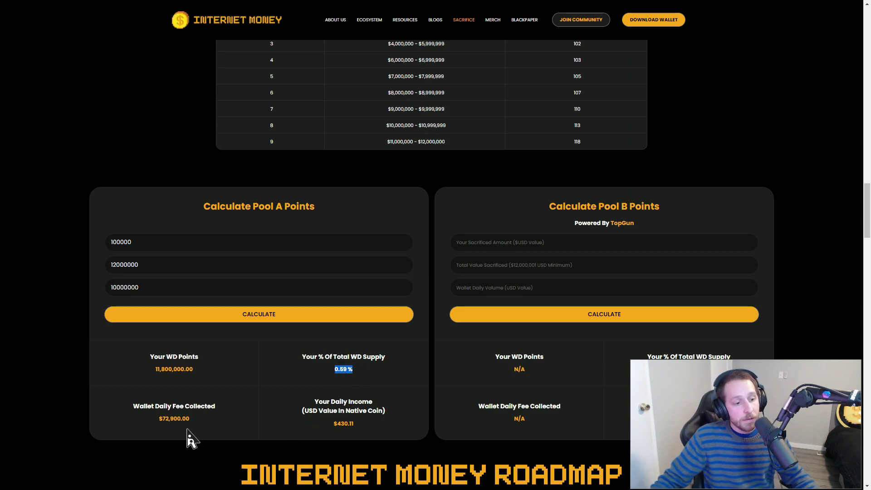
drag(196, 419, 159, 419)
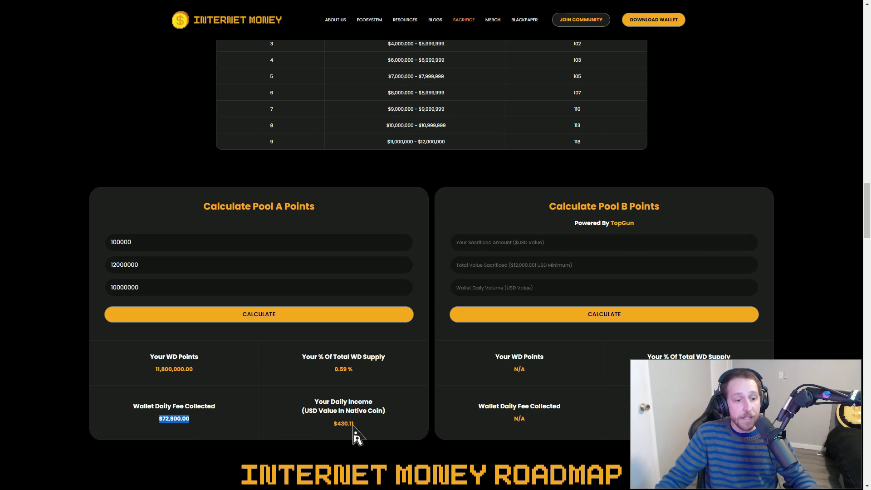
drag(357, 424, 331, 424)
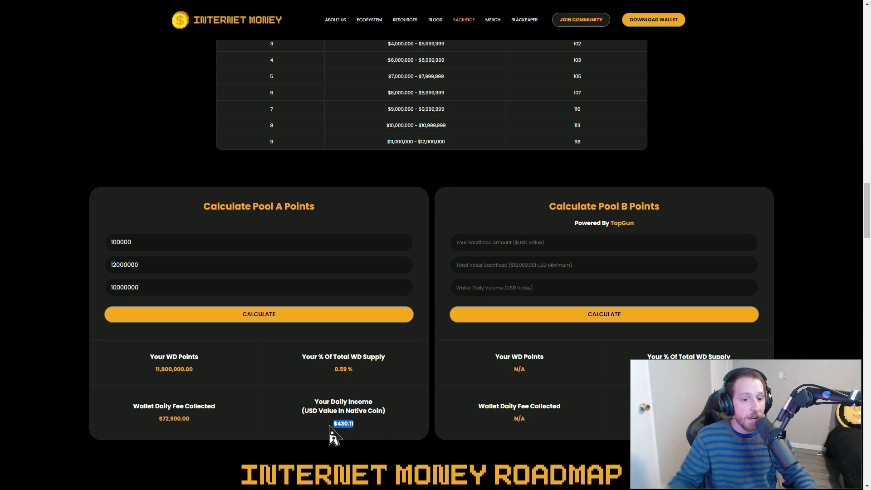
drag(733, 419, 107, 418)
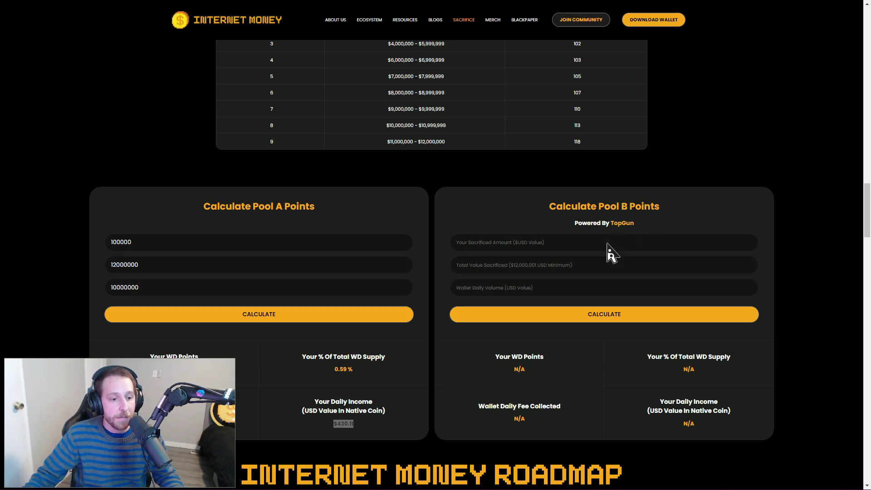
- Enter 100000, 15000000 and 10000000 into Pool B's three input fields
click(402, 394)
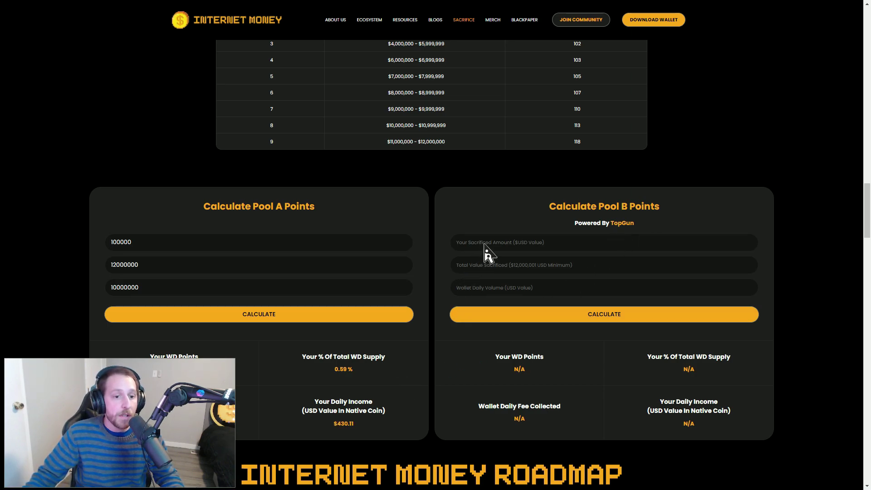
click(486, 244)
text(100000)
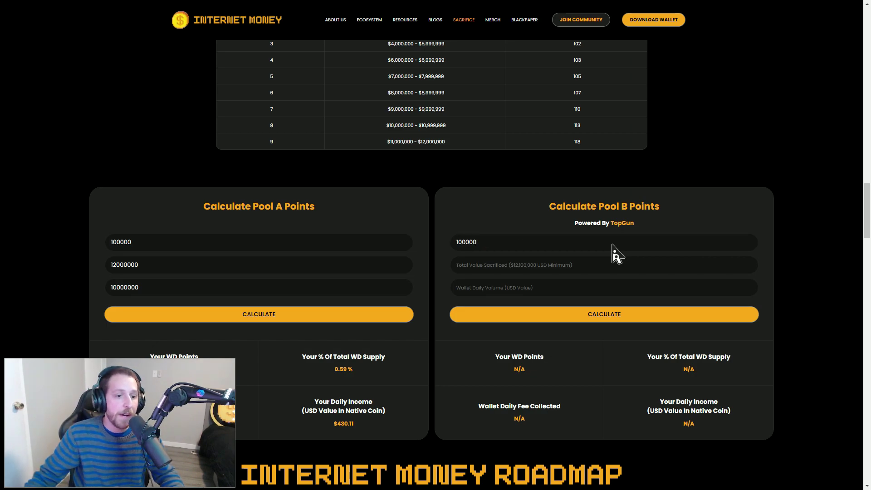
click(574, 270)
text(15000000)
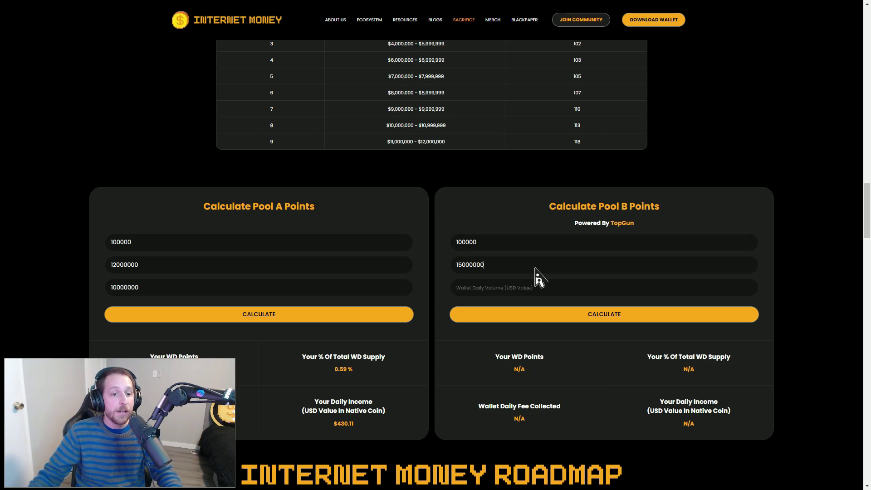
click(521, 293)
text(10000000)
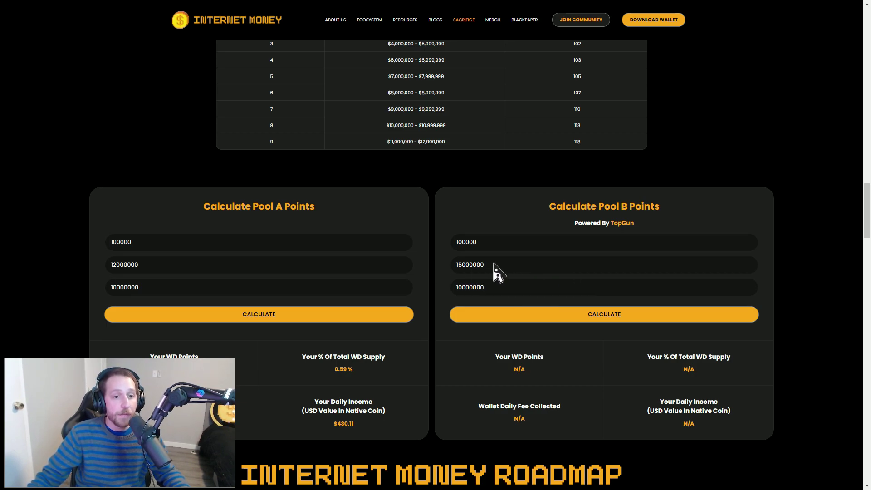
scroll(497, 271, up, 12)
scroll(498, 286, up, 12)
scroll(498, 300, up, 10)
scroll(498, 310, up, 4)
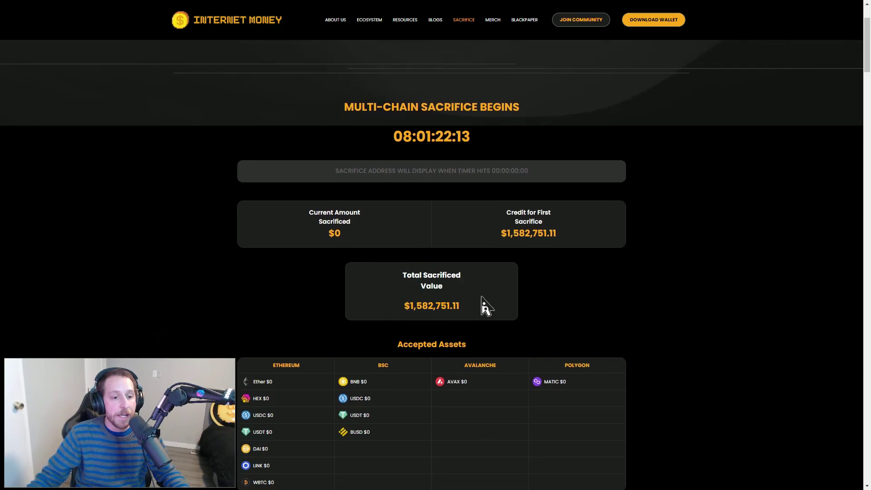
scroll(493, 306, down, 12)
scroll(494, 307, down, 12)
scroll(494, 307, down, 8)
scroll(496, 306, up, 2)
- Calculate Pool B: 2,666,666.67 WD points, 0.1333% supply, $72,900 fees, $97.20 daily
click(565, 271)
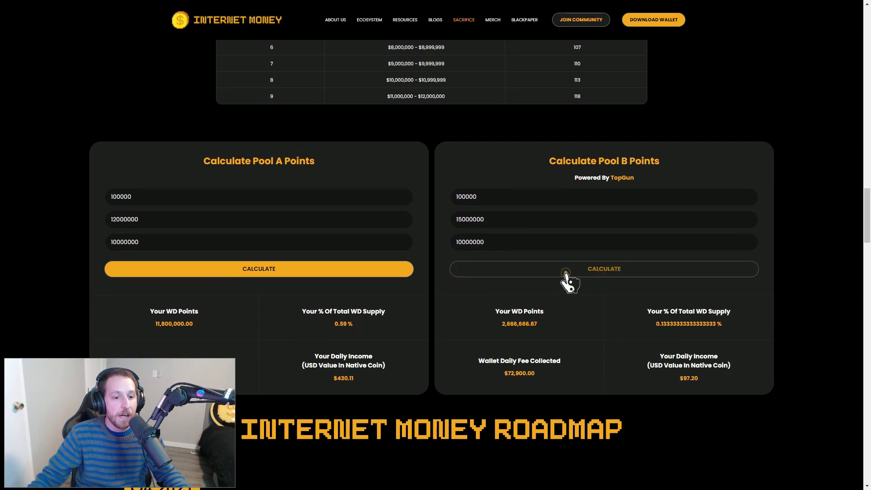
drag(182, 396, 180, 74)
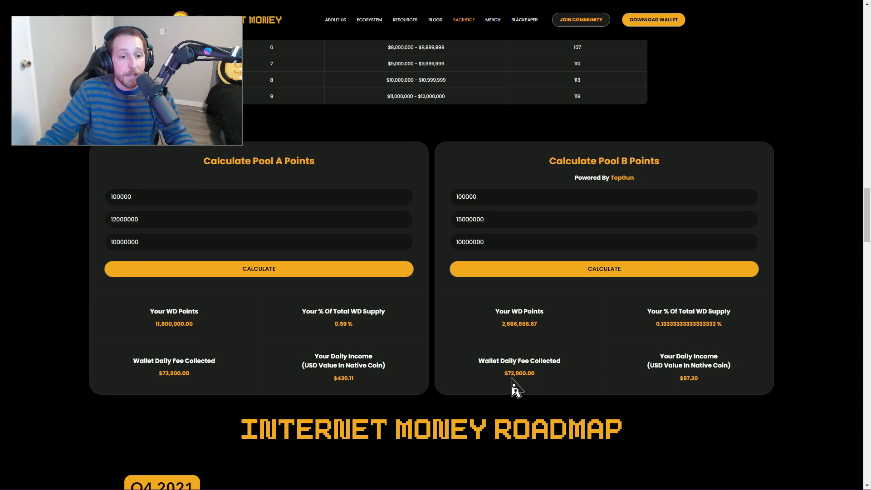
- Recalculate Pool B with 13000000 total sacrificed: 4,000,000 points, 0.2%, $145.80 daily
click(476, 268)
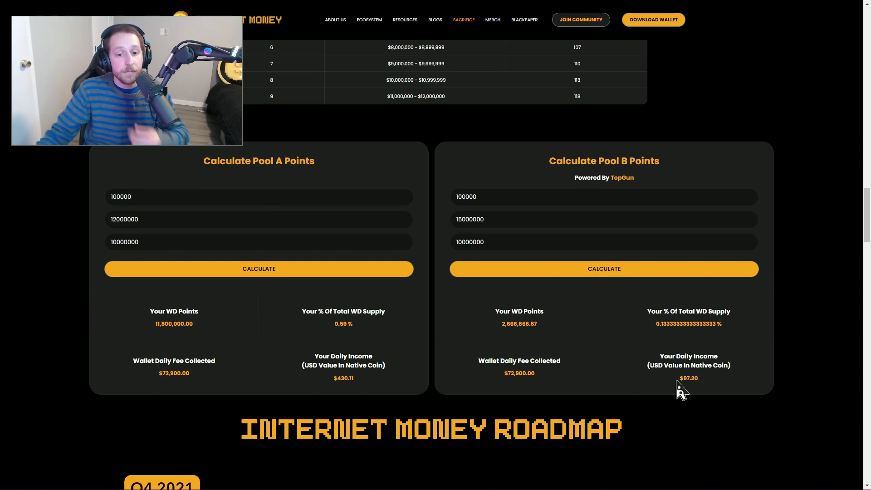
drag(485, 220, 463, 219)
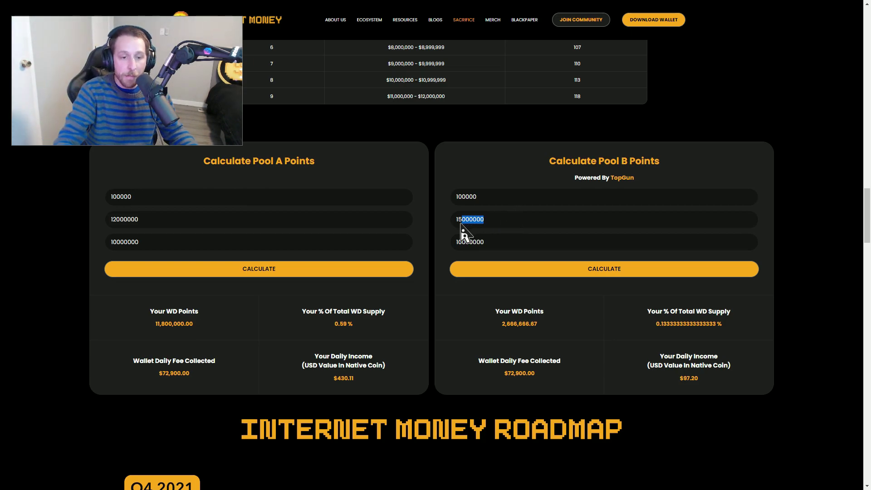
key(BackSpace)
key(BackSpace)
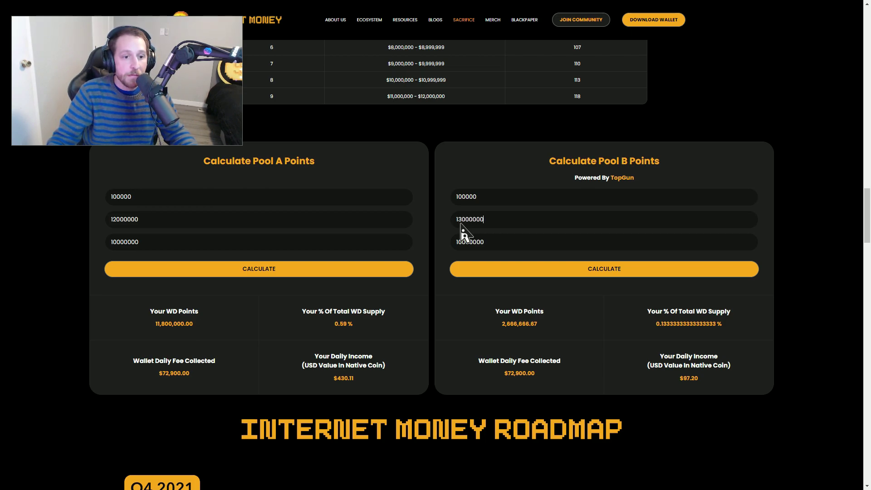
click(550, 269)
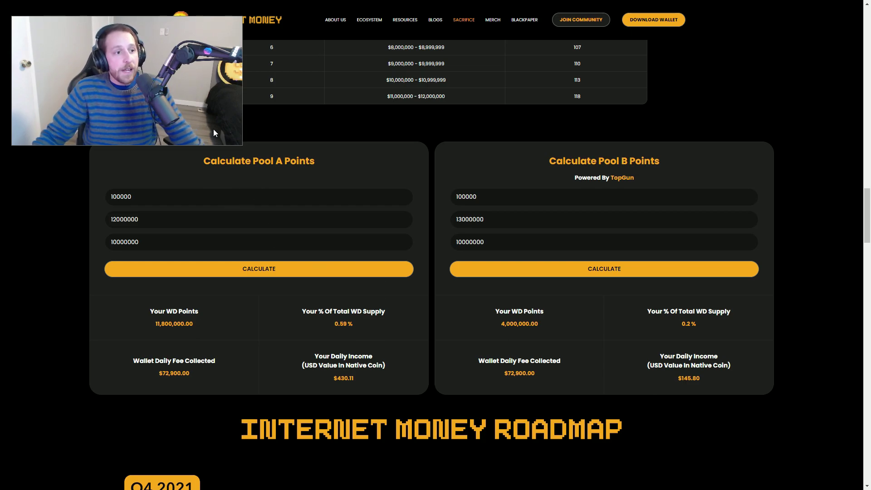
mouse_move(504, 238)
mouse_down()
mouse_move(732, 366)
mouse_move(800, 462)
mouse_up()
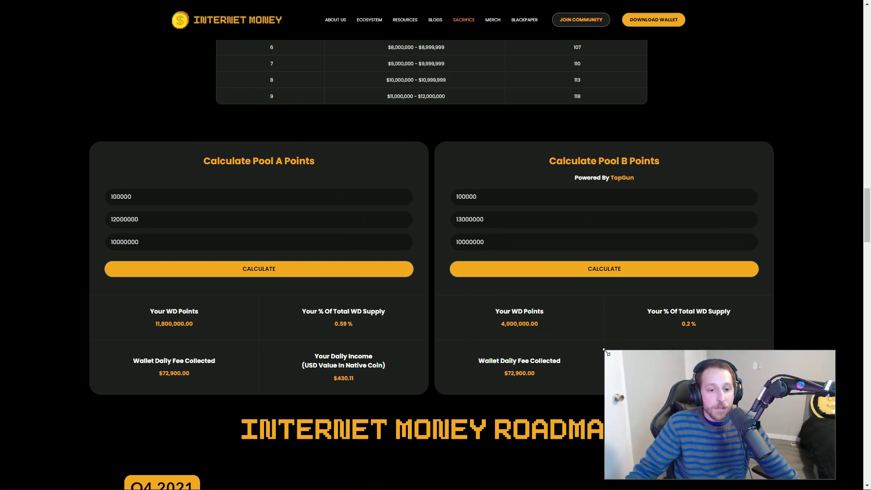
mouse_move(606, 352)
mouse_down()
mouse_move(373, 138)
mouse_move(202, 123)
mouse_up()
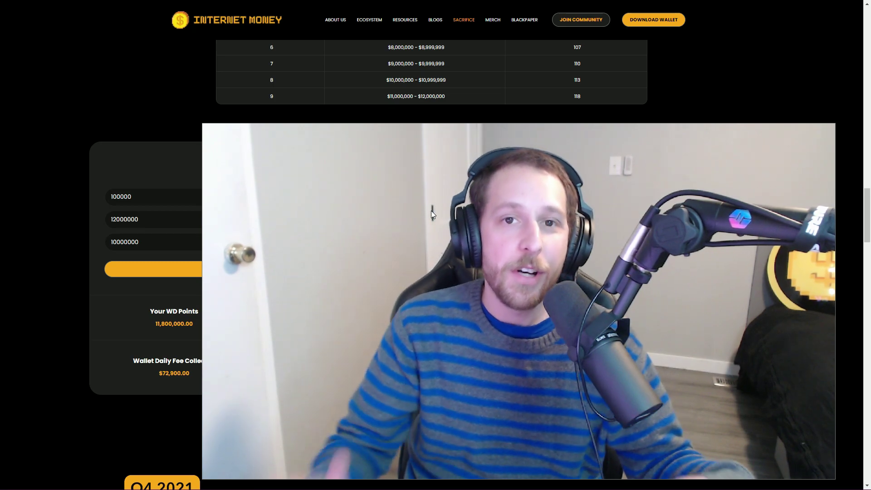